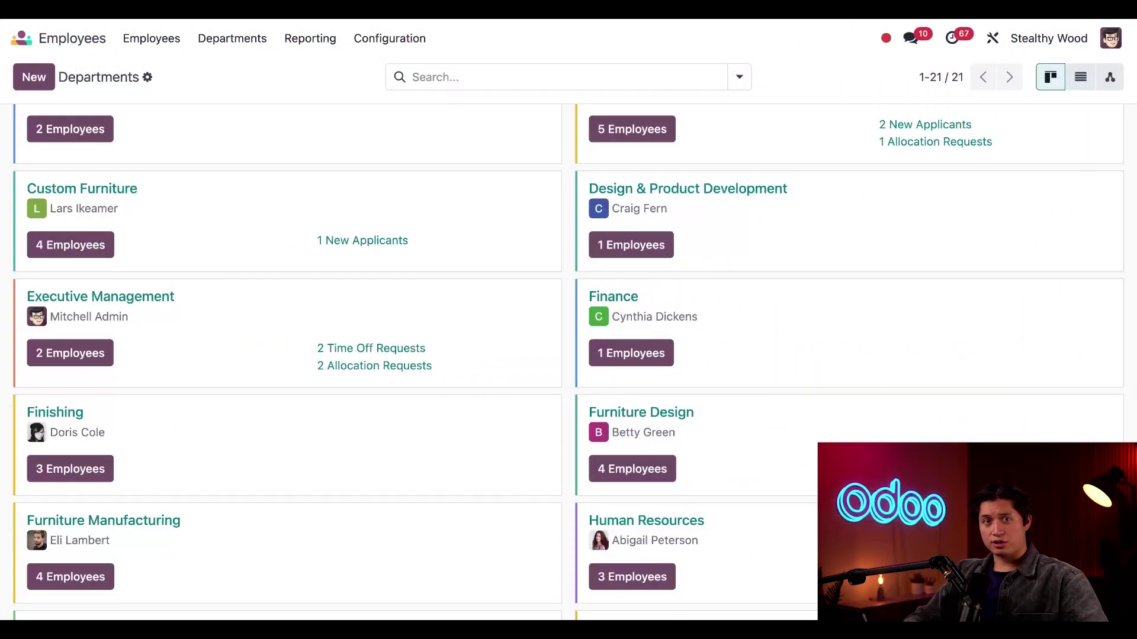
# Step: Open the departments overview and look through the department cards down to Upholstery
pyautogui.click(235, 46)
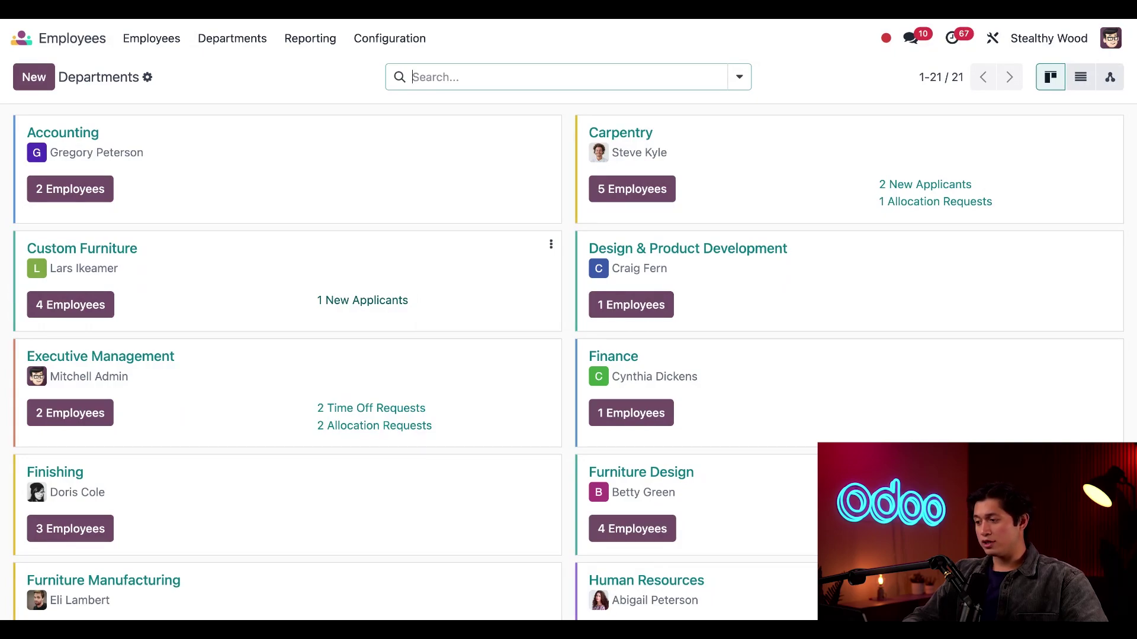
pyautogui.scroll(-5, 546, 363)
pyautogui.scroll(-5, 547, 363)
pyautogui.scroll(-2, 946, 441)
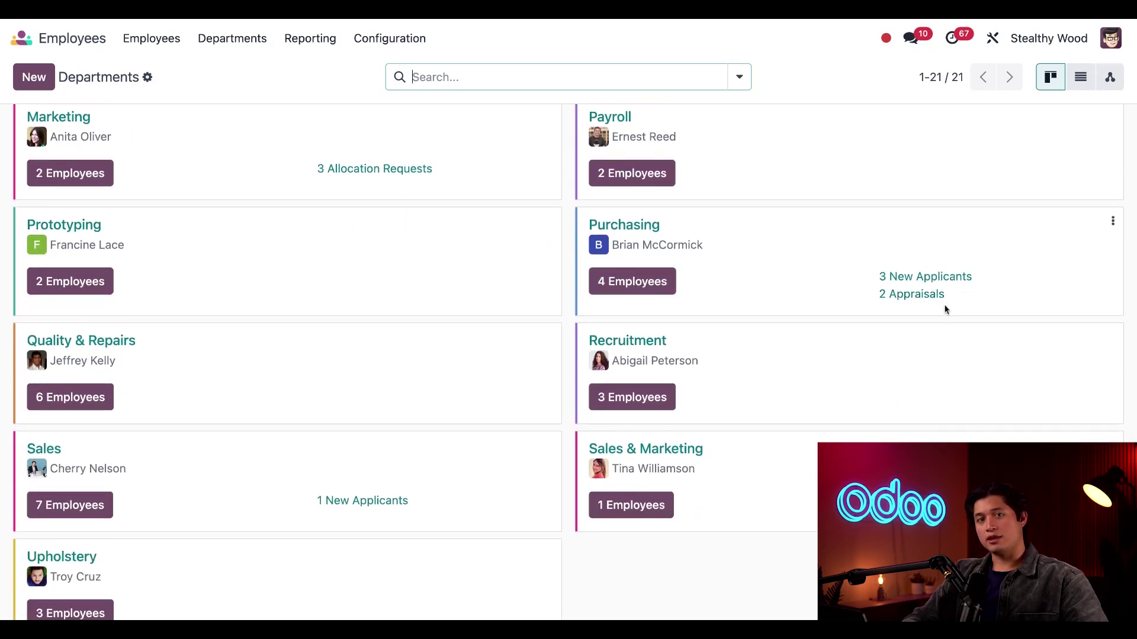
pyautogui.press('shift')
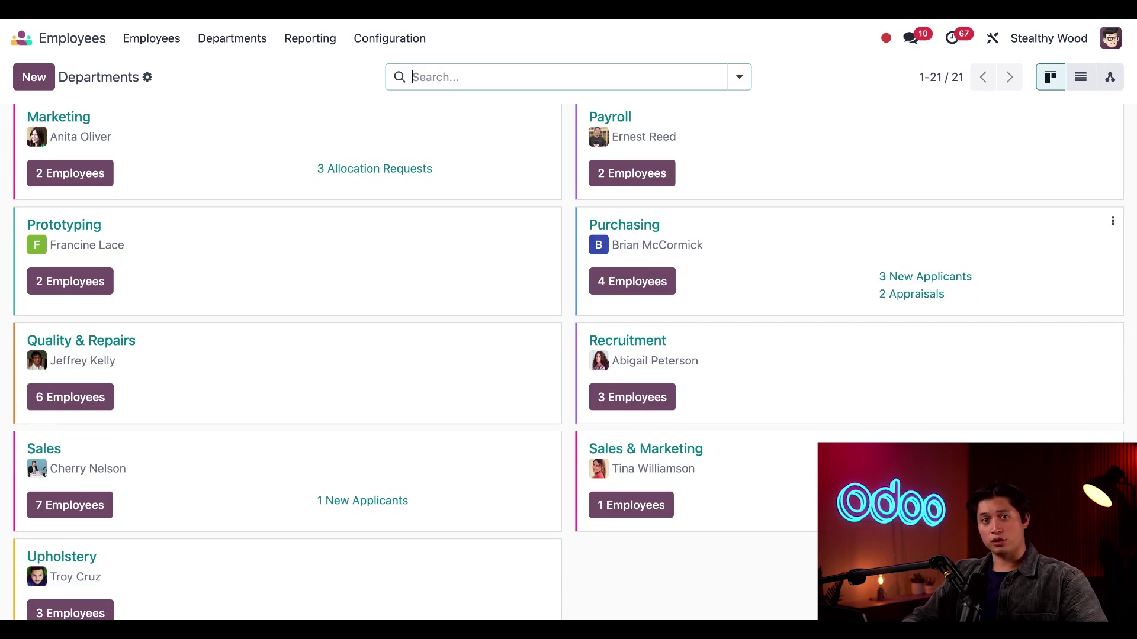
# Step: View the time off requests of the Executive Management department and return to the departments overview
pyautogui.scroll(7, 566, 329)
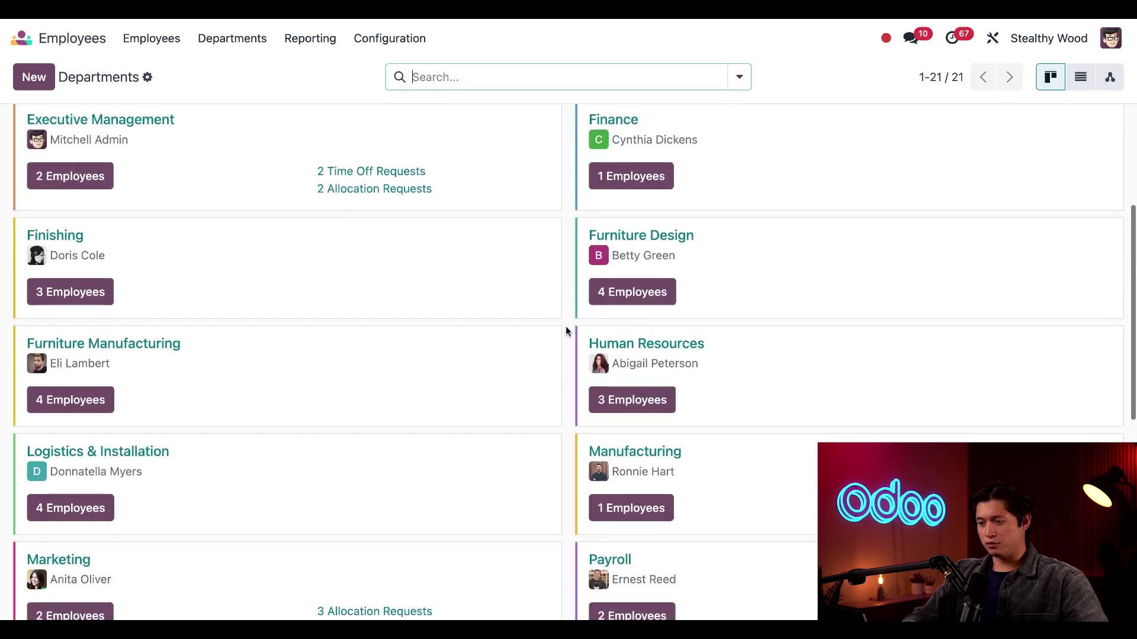
pyautogui.scroll(2, 565, 328)
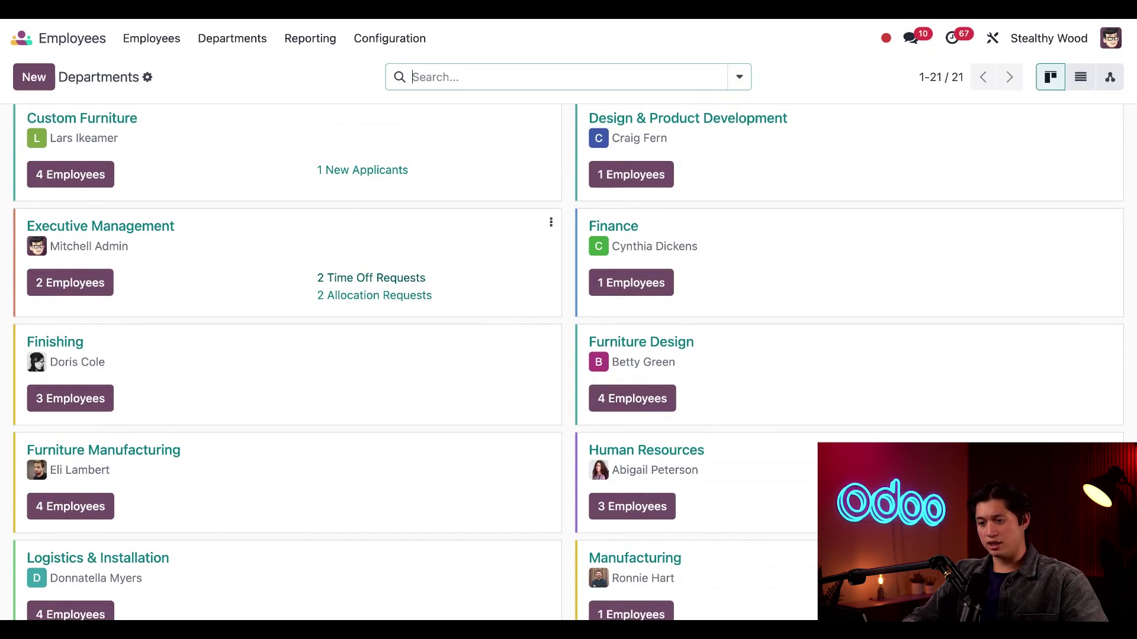
pyautogui.click(422, 278)
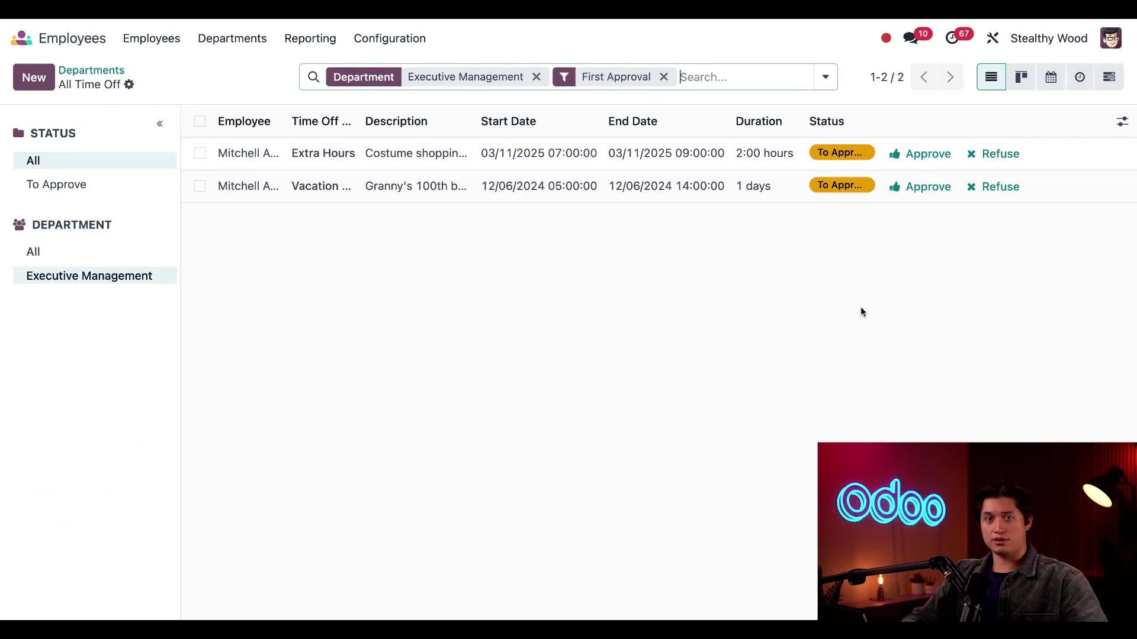
pyautogui.click(80, 74)
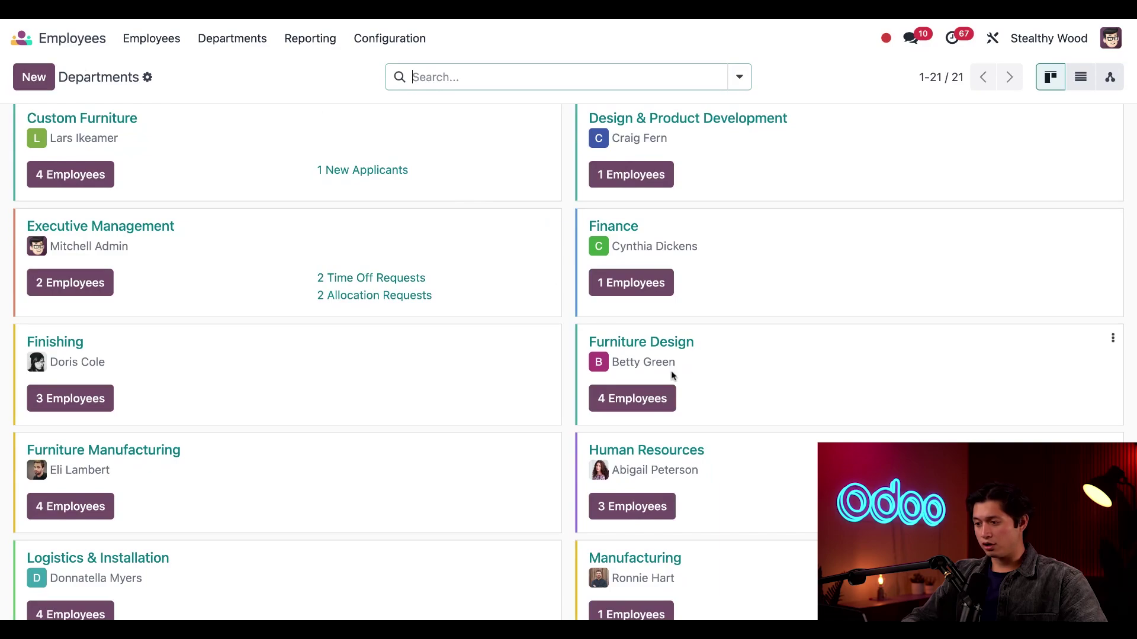
# Step: Open the Purchasing department's new applicants, view the Carpenter applicant's record, and return to the departments overview
pyautogui.scroll(-5, 671, 373)
pyautogui.scroll(-2, 671, 372)
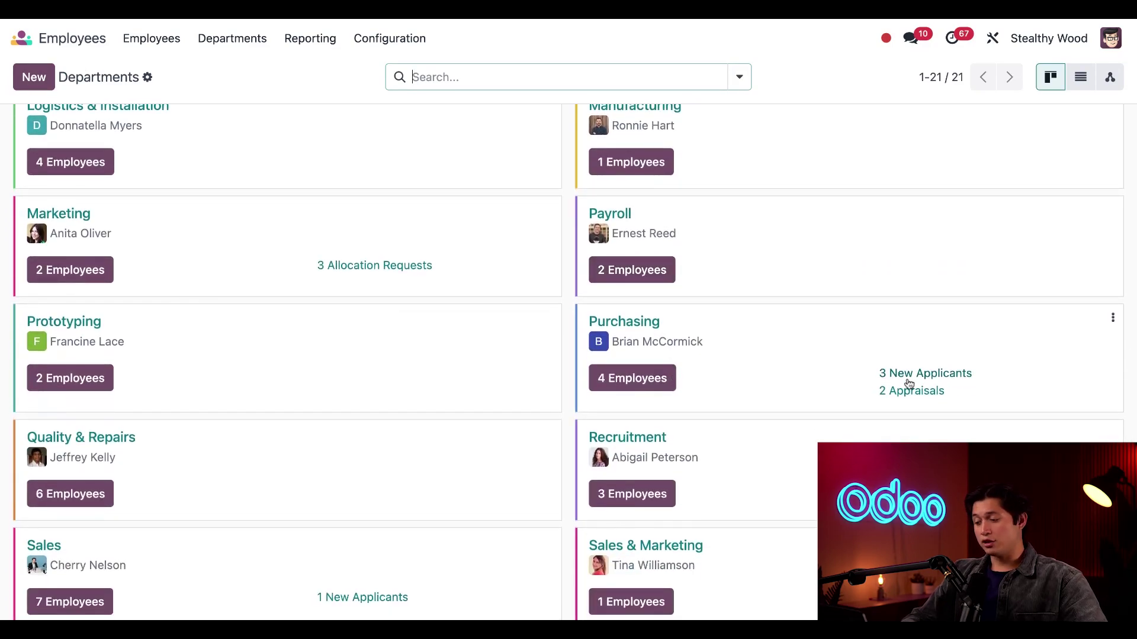
pyautogui.scroll(-1, 922, 367)
pyautogui.click(934, 325)
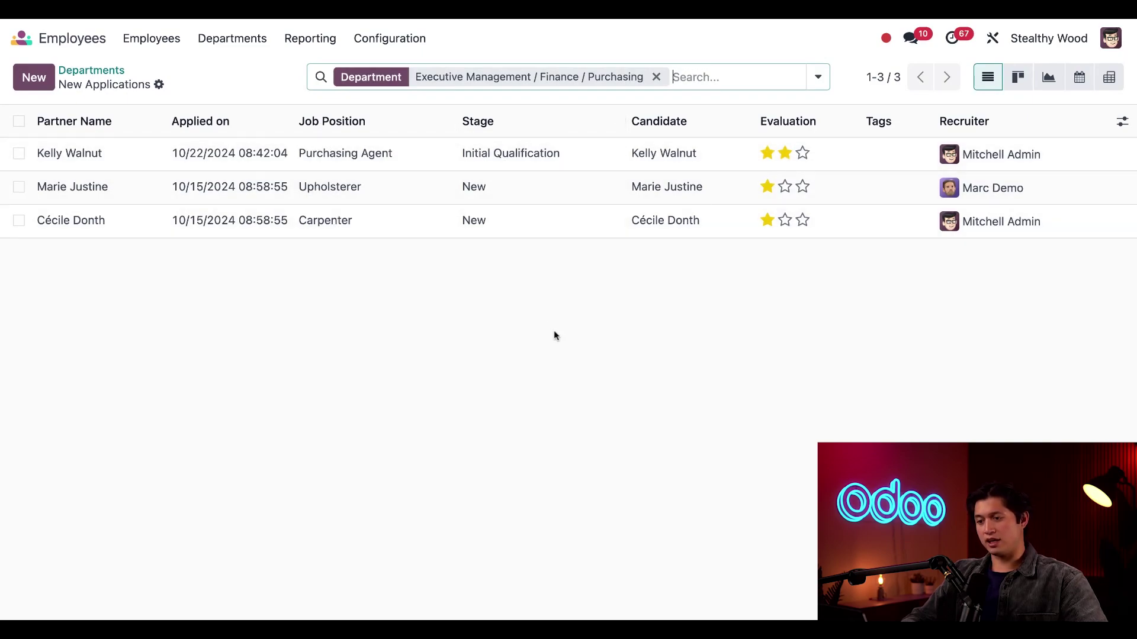
pyautogui.click(414, 233)
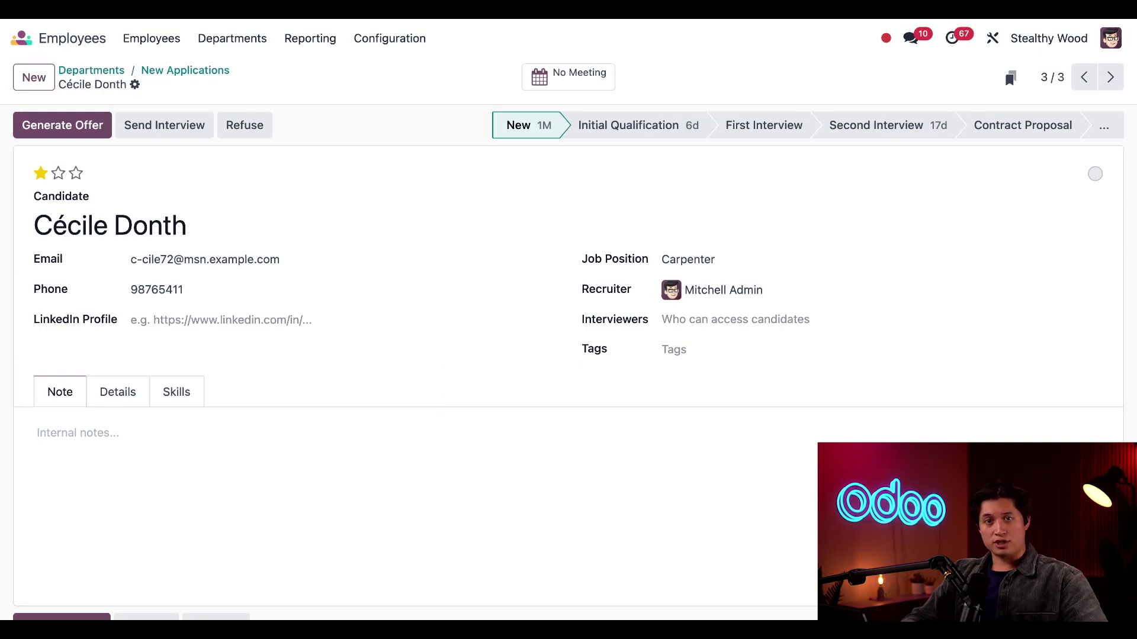
pyautogui.click(89, 71)
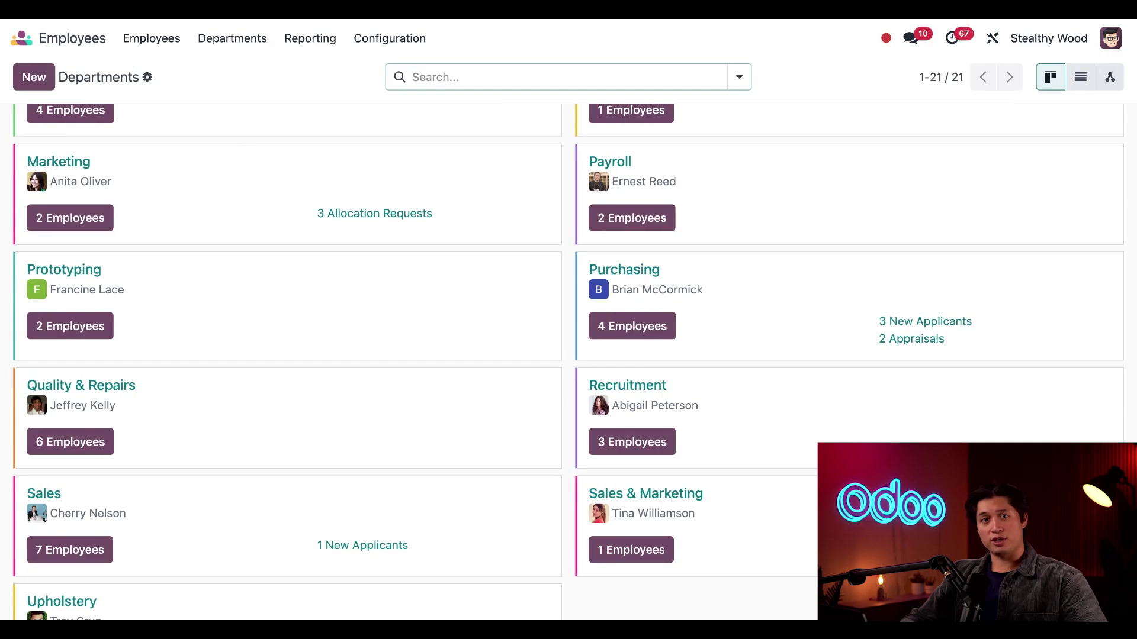
# Step: View the Human Resources department record and return to the departments overview
pyautogui.scroll(3, 723, 355)
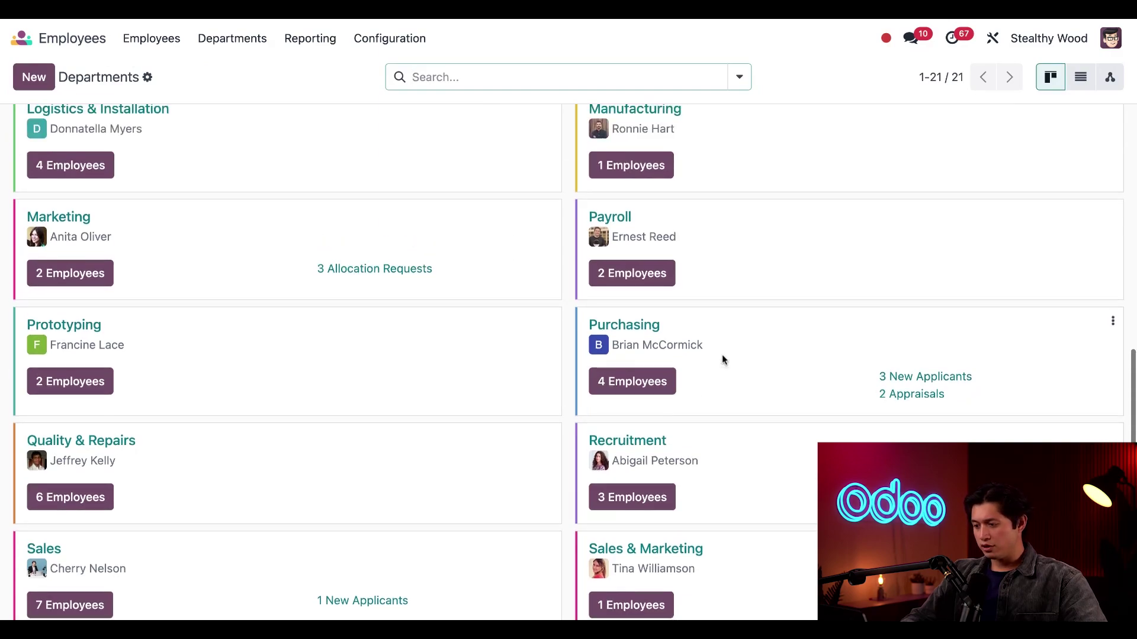
pyautogui.scroll(2, 723, 360)
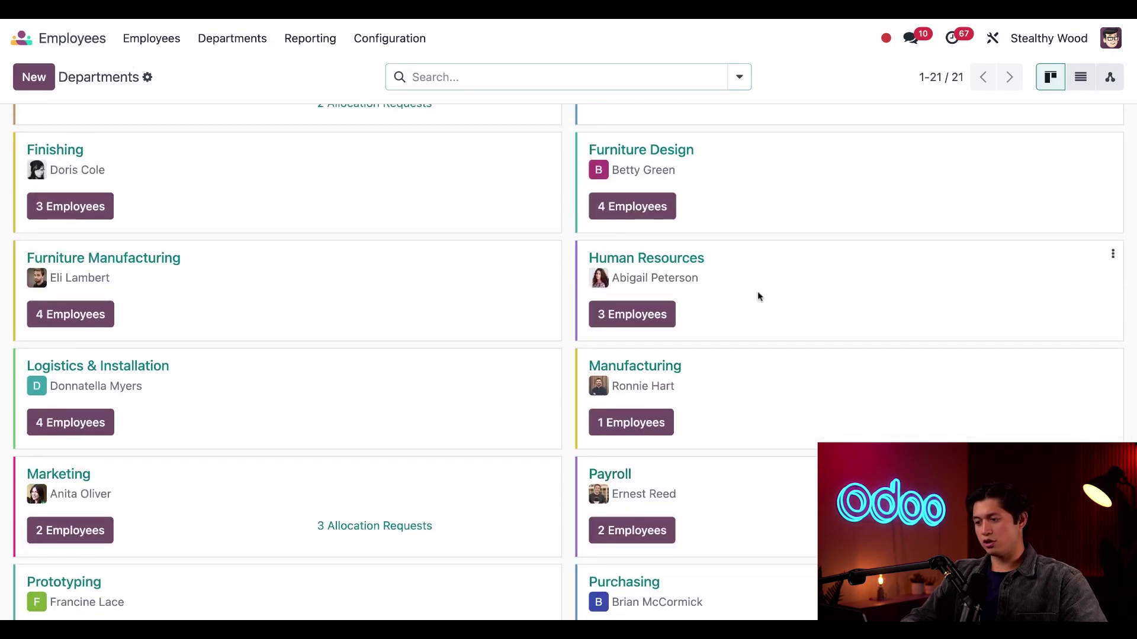
pyautogui.click(696, 266)
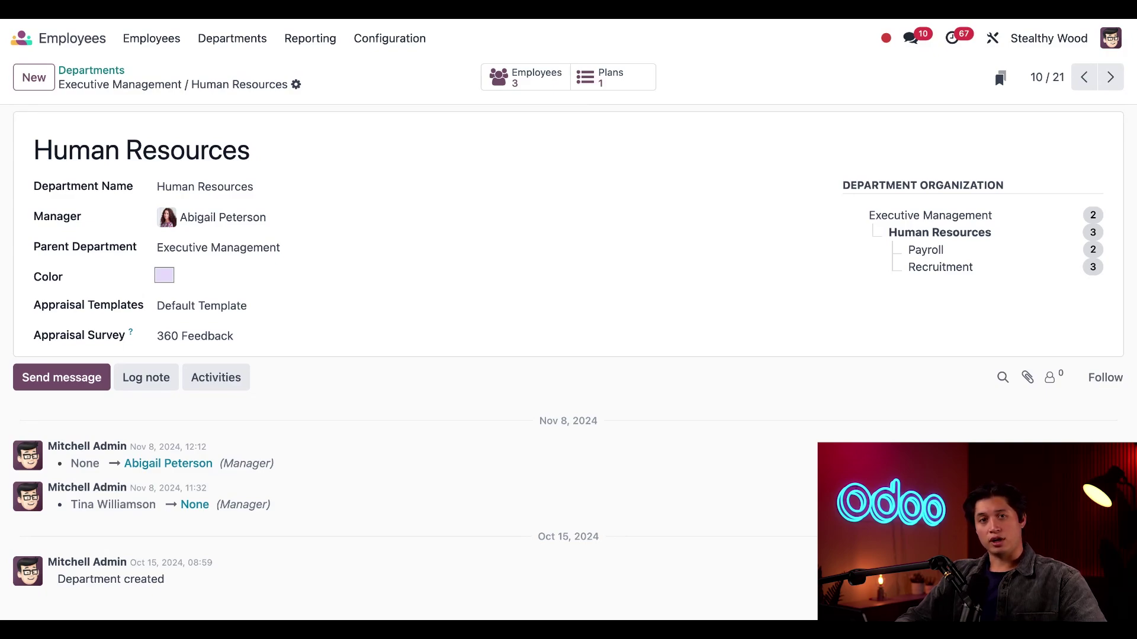
pyautogui.click(93, 74)
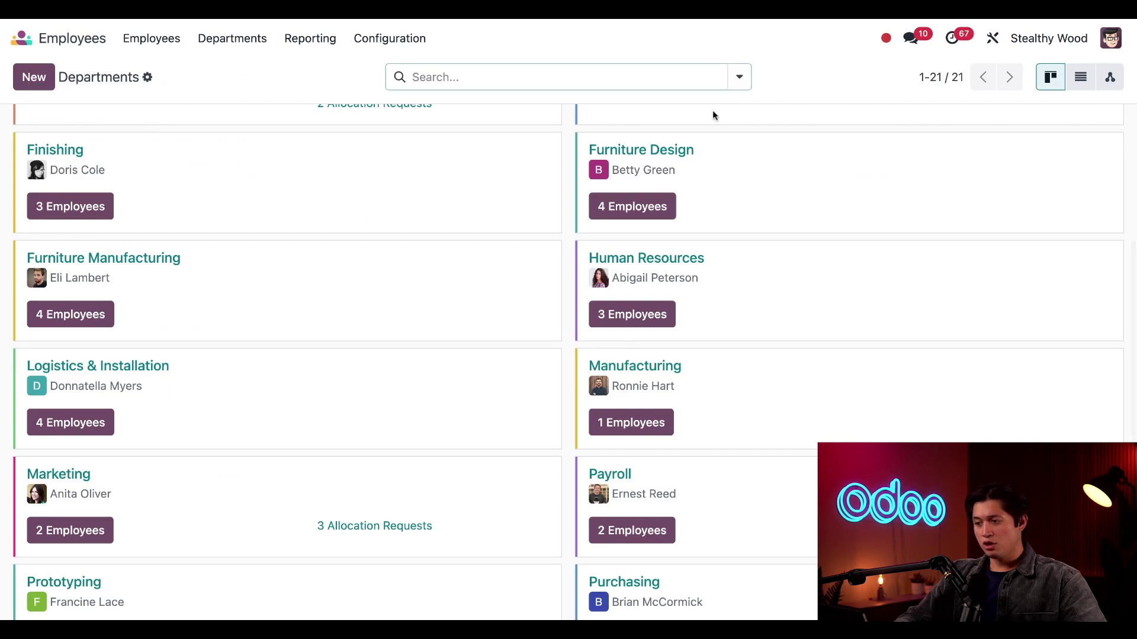
# Step: Show the departments as a list grouped by Parent Department and expand the Executive Management / Design & Product Development group
pyautogui.scroll(5, 811, 170)
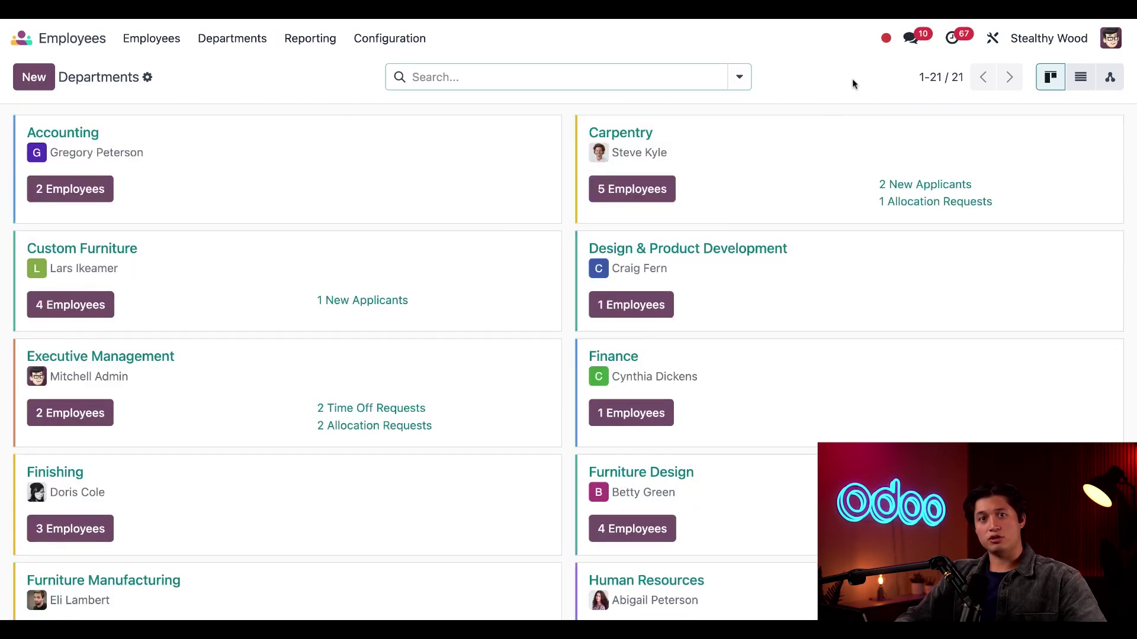
pyautogui.click(1080, 86)
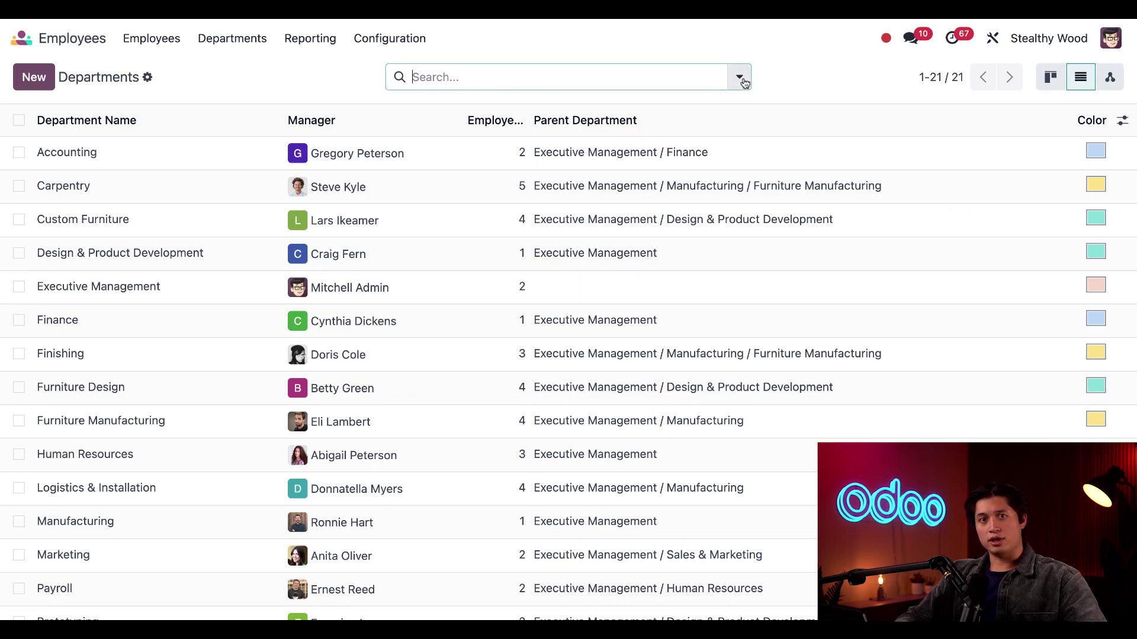
pyautogui.click(743, 82)
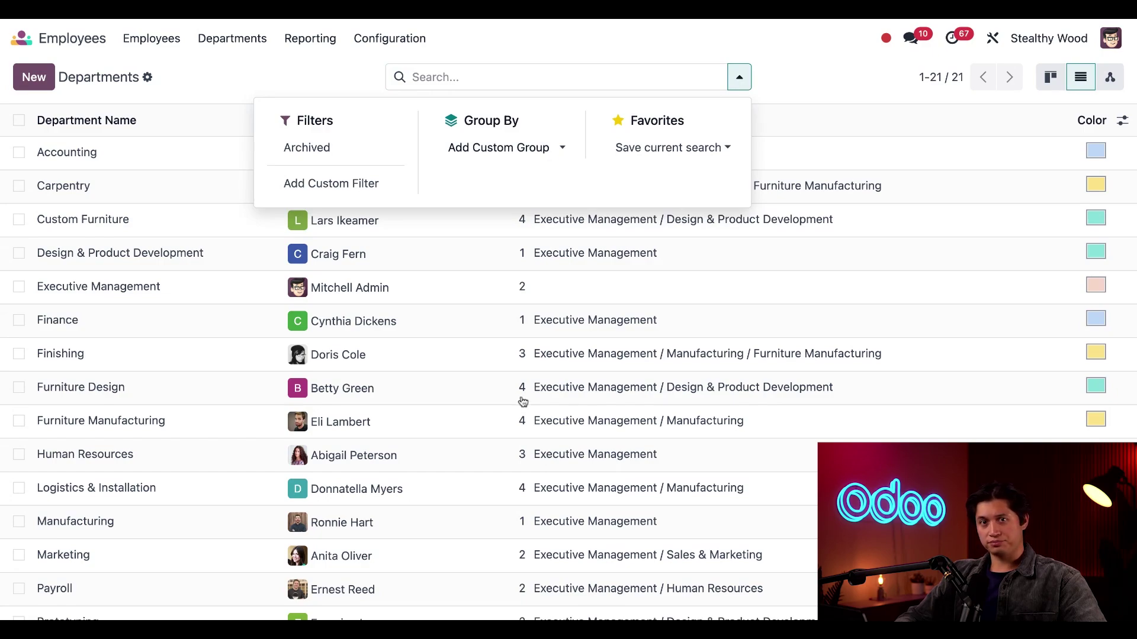
pyautogui.click(523, 401)
pyautogui.click(314, 70)
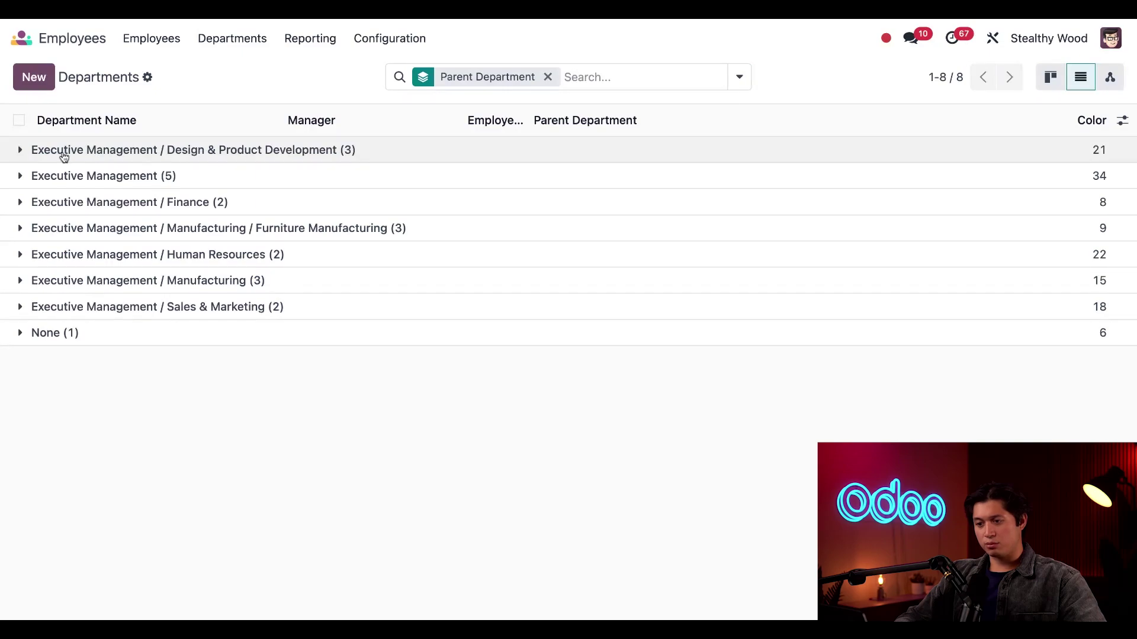
pyautogui.click(25, 151)
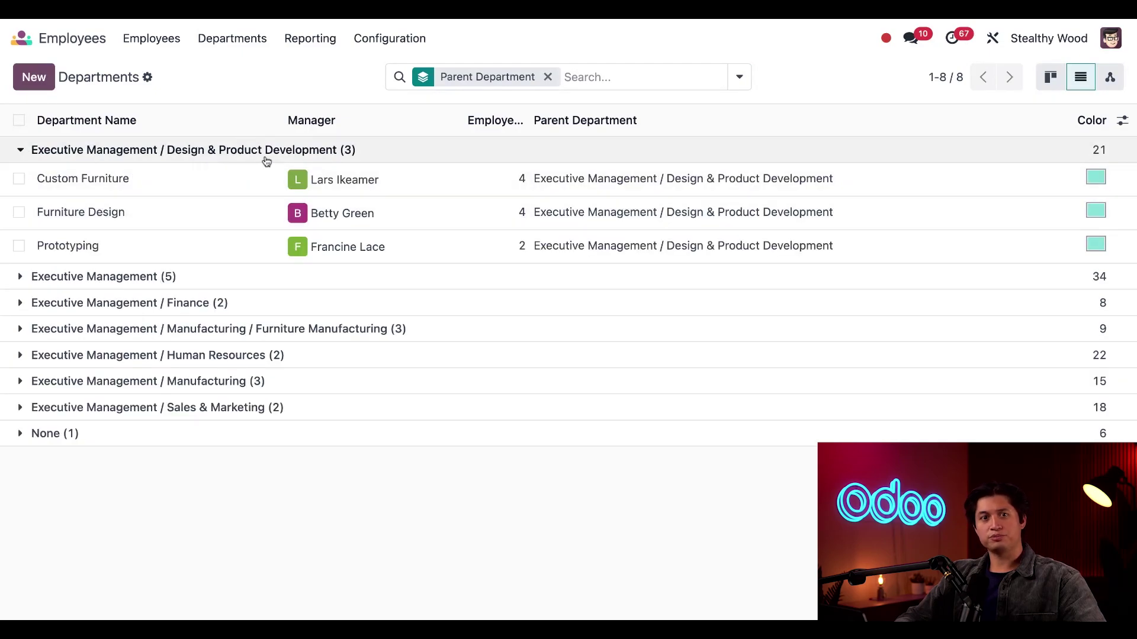
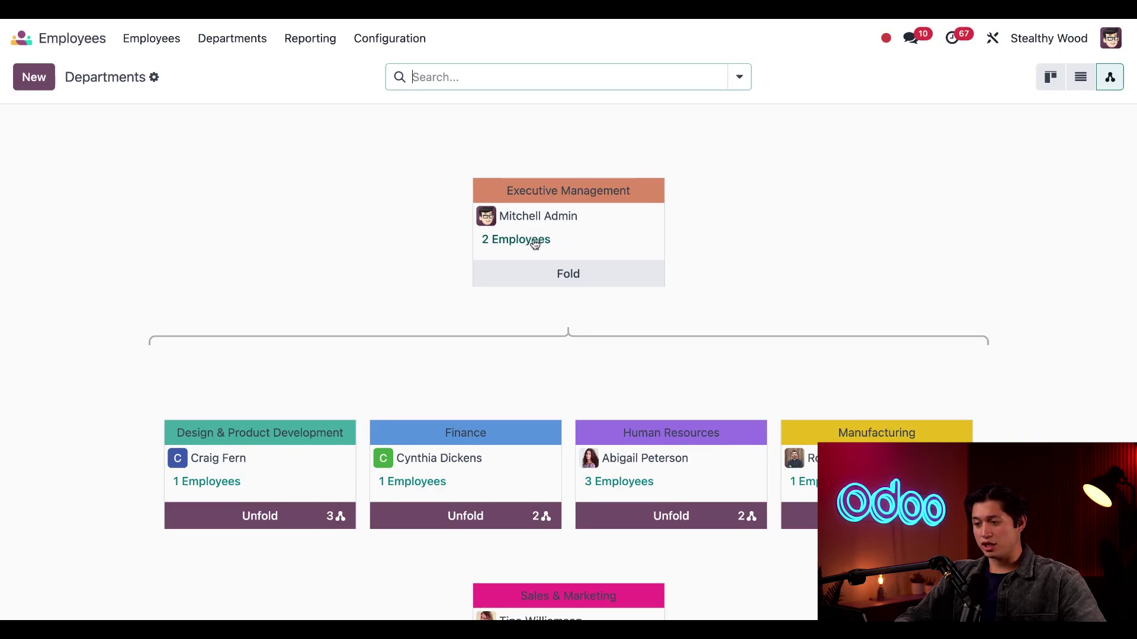
# Step: View the Executive Management employees from the department hierarchy chart and return to the chart
pyautogui.click(535, 242)
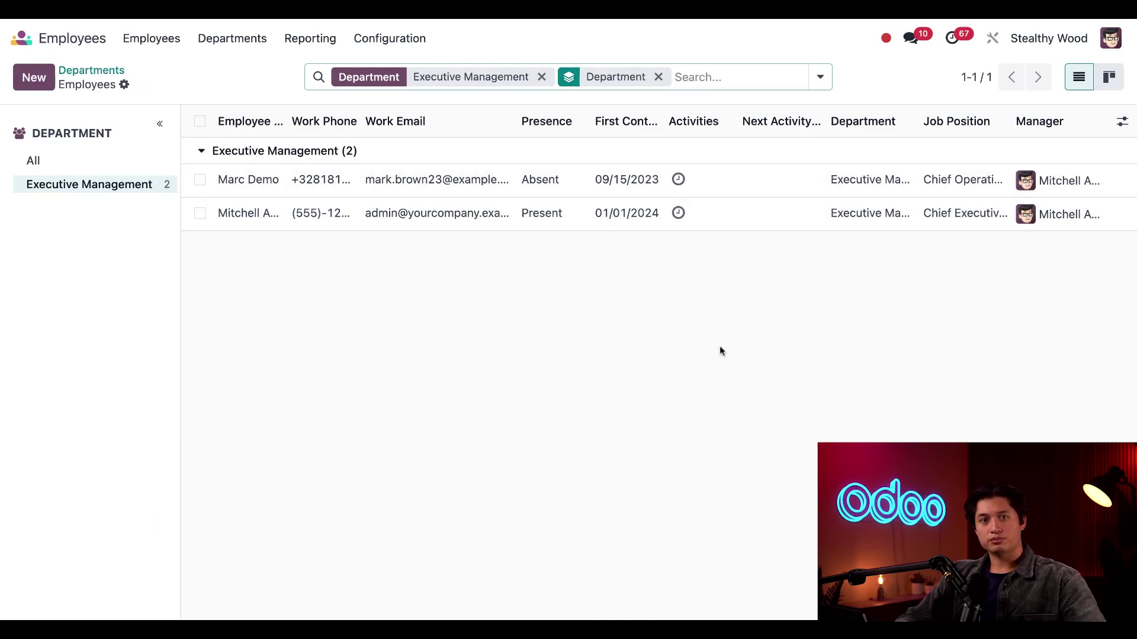
pyautogui.click(90, 71)
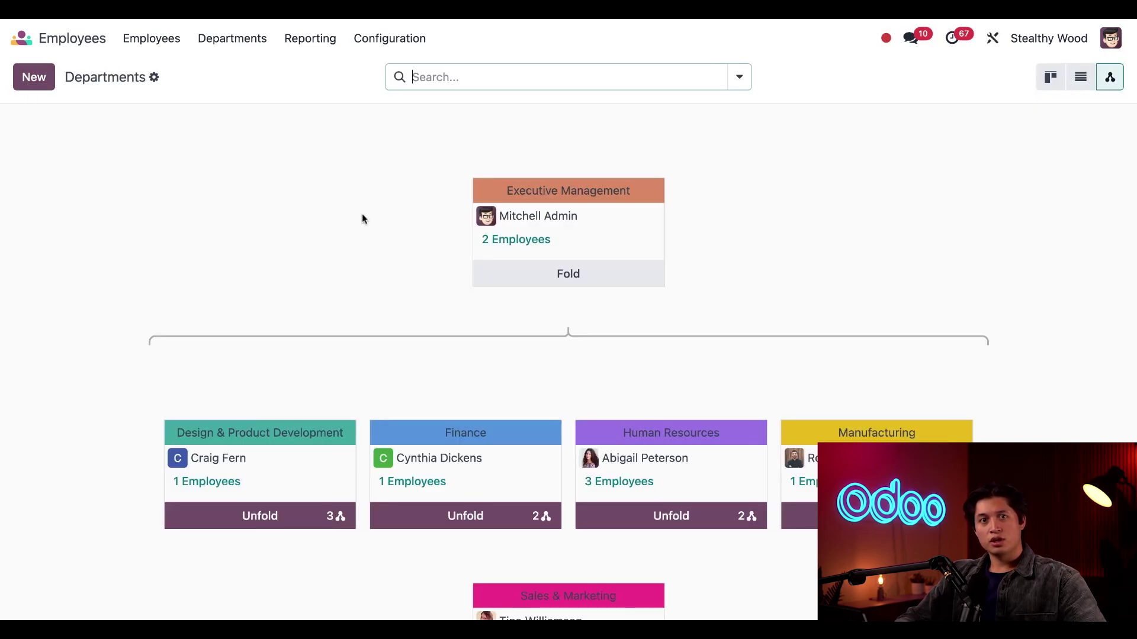
# Step: Unfold the Manufacturing department and its Furniture Manufacturing sub-department in the hierarchy chart
pyautogui.scroll(-2, 379, 248)
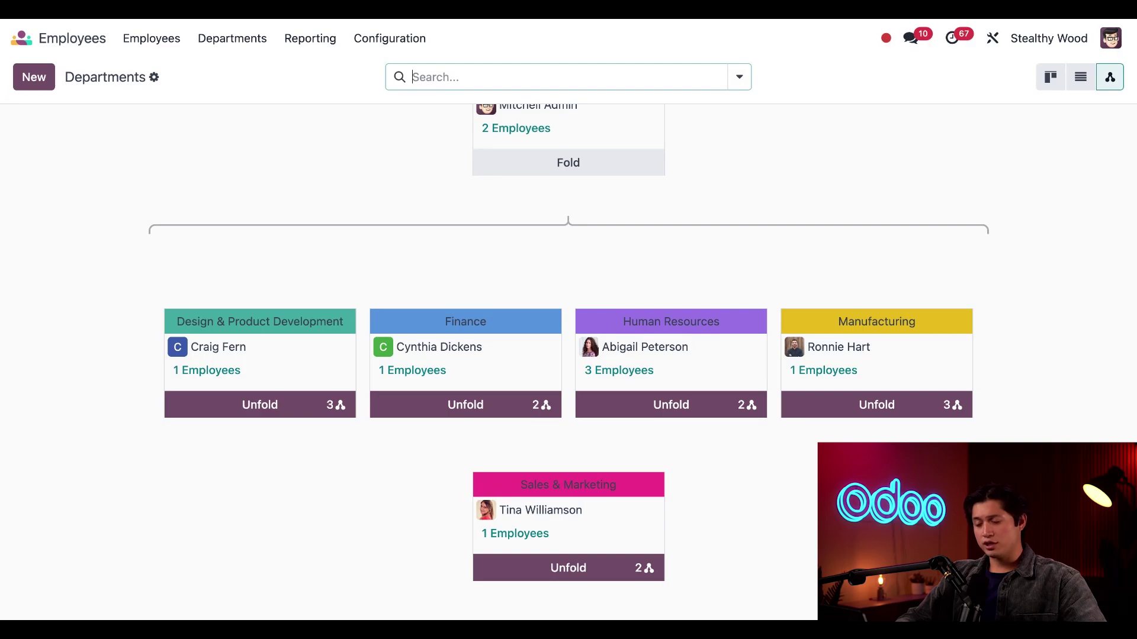
pyautogui.click(882, 405)
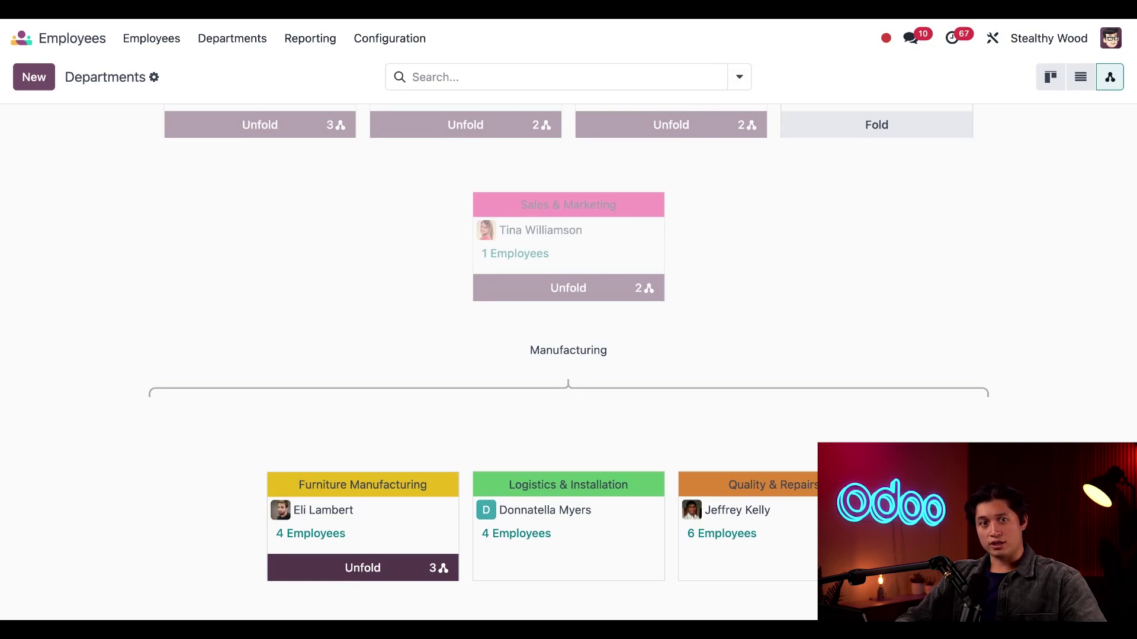
pyautogui.click(362, 568)
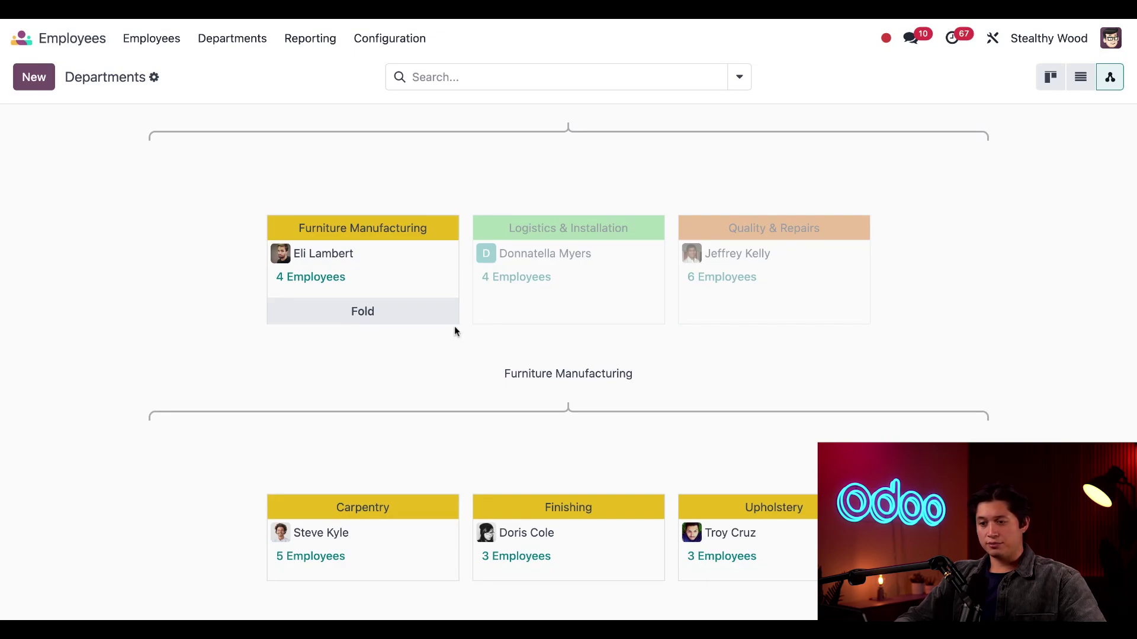
# Step: Create a new department named Metalworks
pyautogui.click(35, 81)
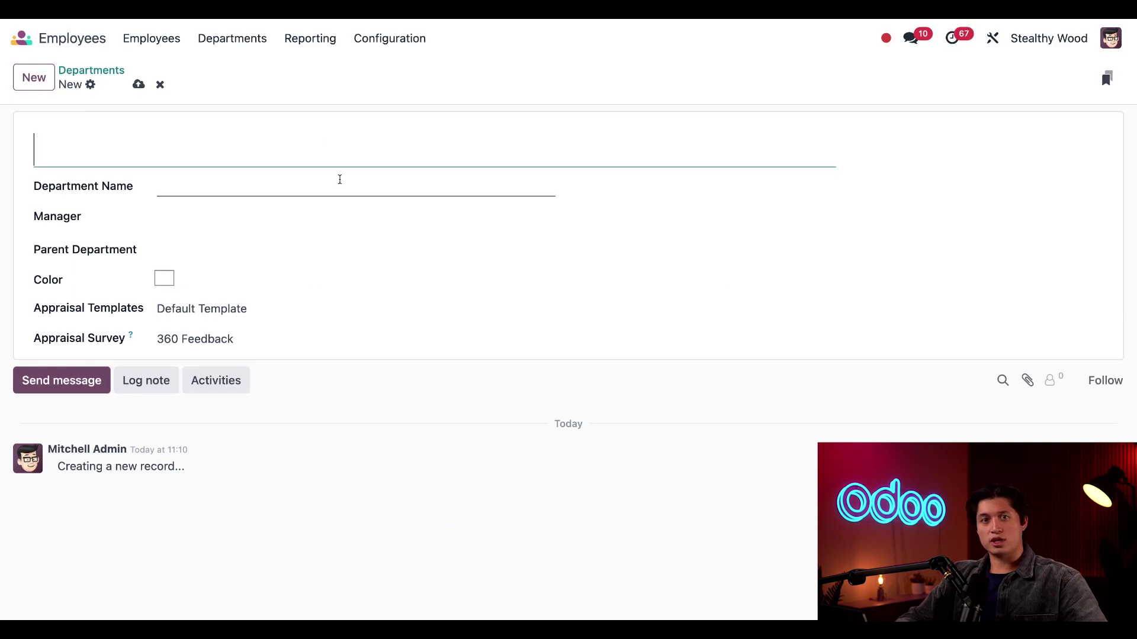
pyautogui.click(279, 181)
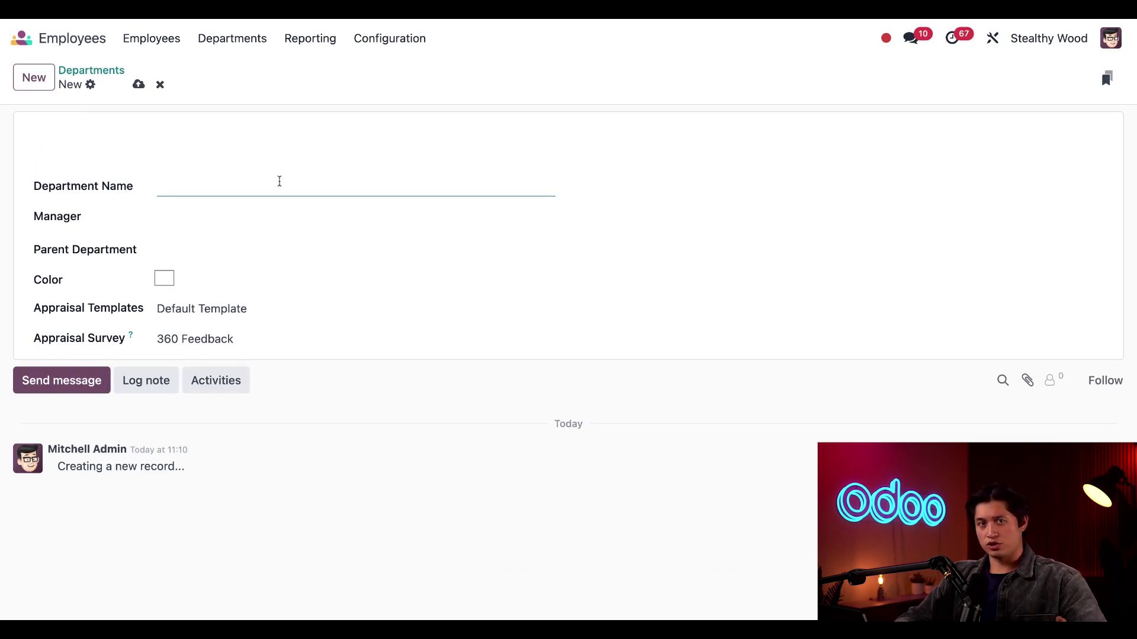
pyautogui.write('Metalworks')
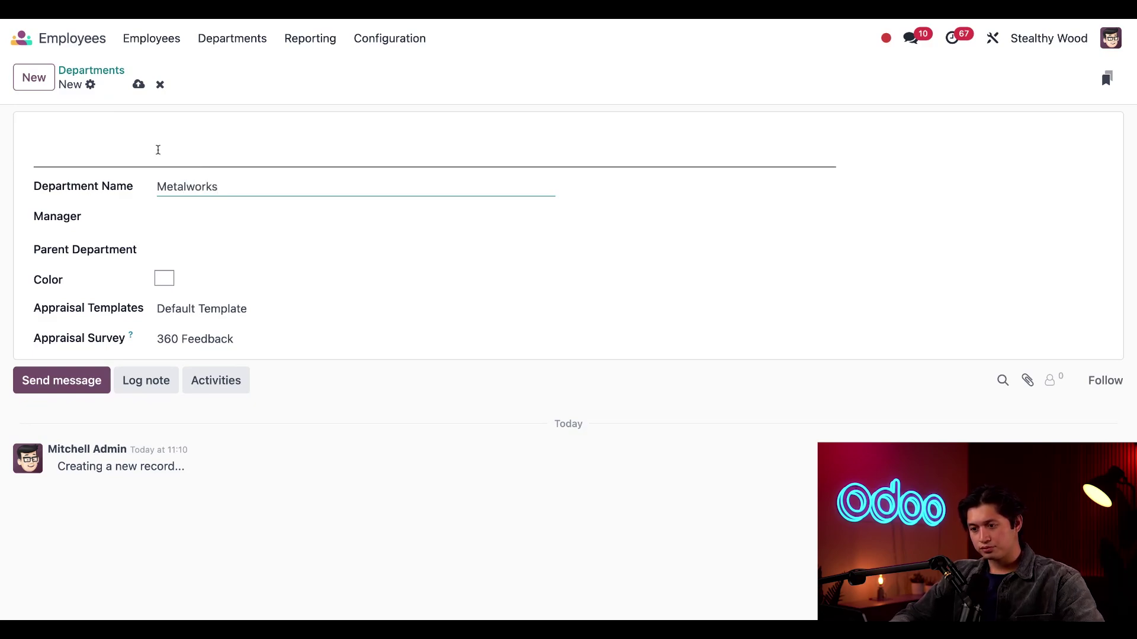
pyautogui.click(30, 193)
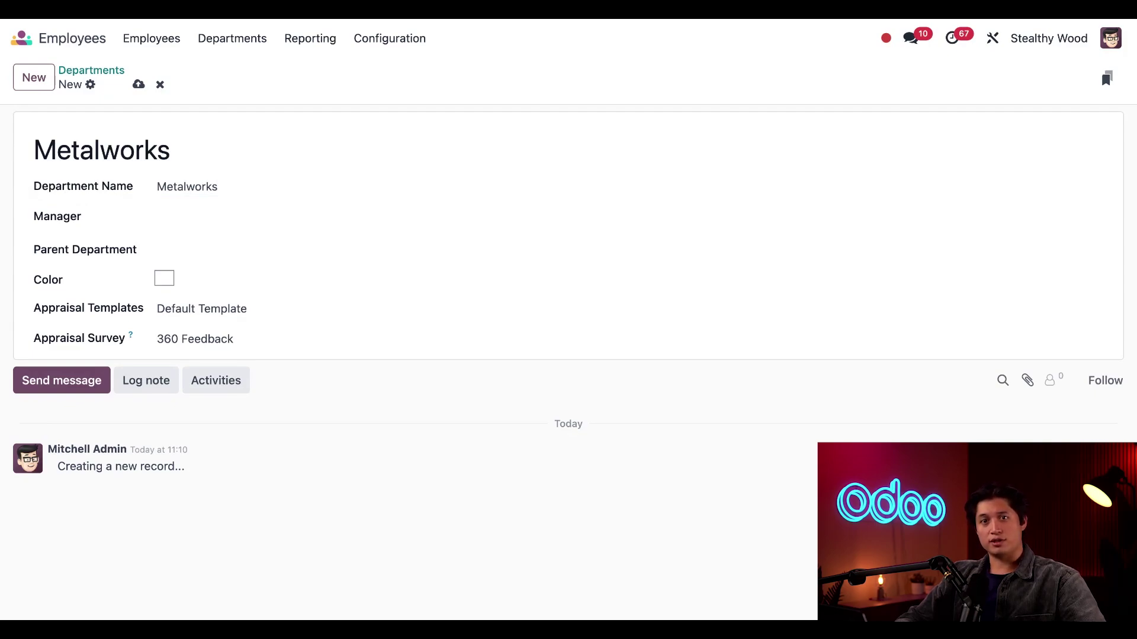
# Step: Assign the chosen employee as manager of the Metalworks department
pyautogui.click(191, 216)
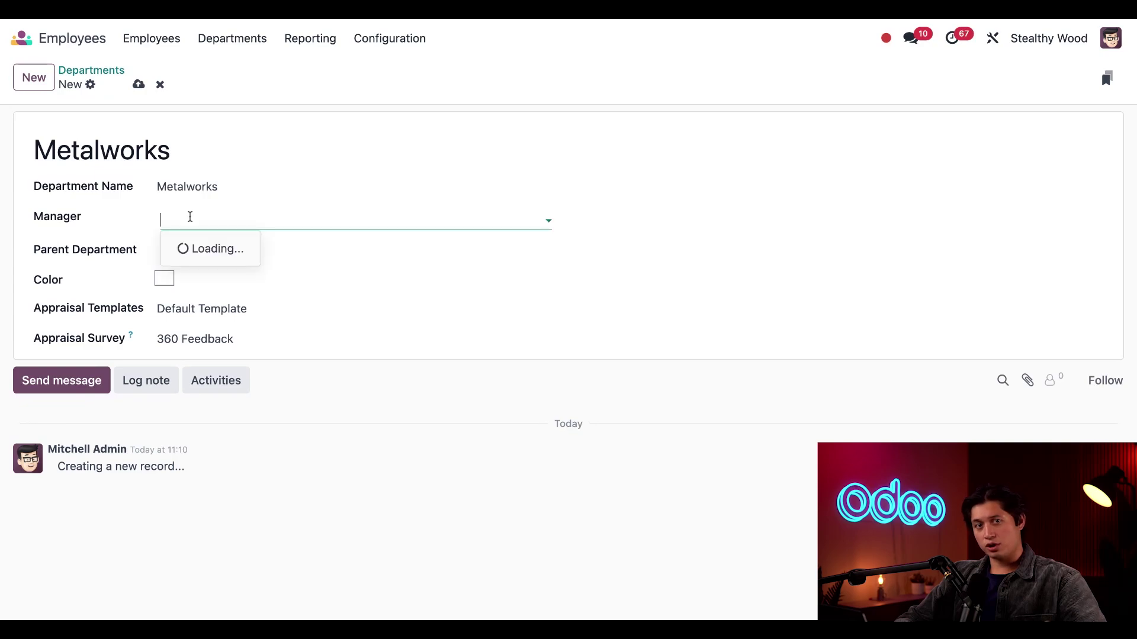
pyautogui.write('mig')
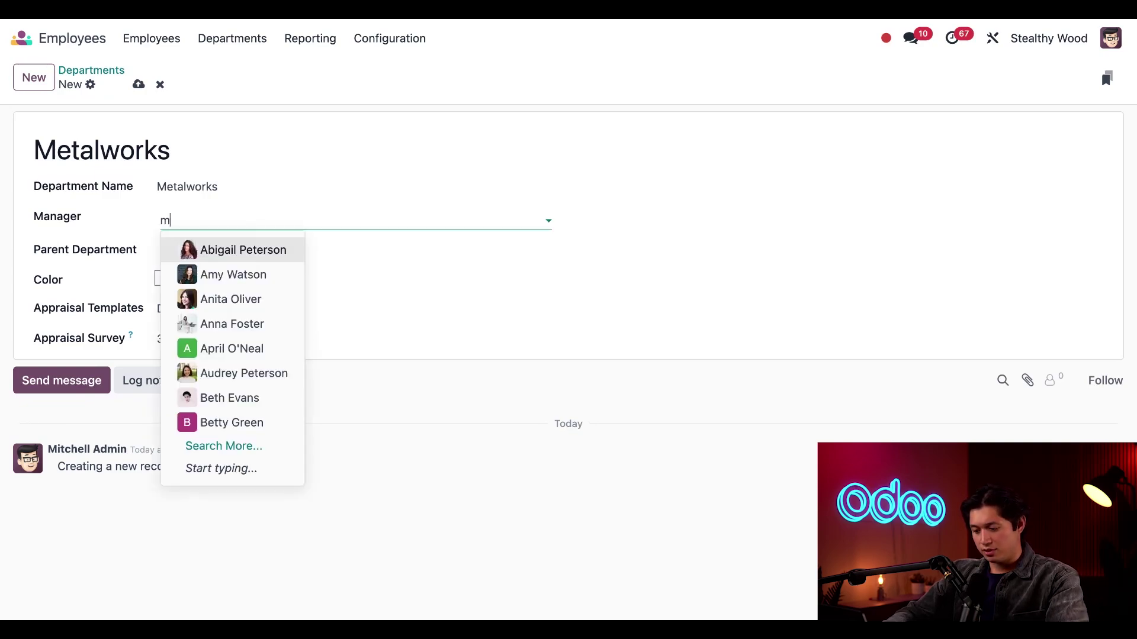
pyautogui.click(209, 250)
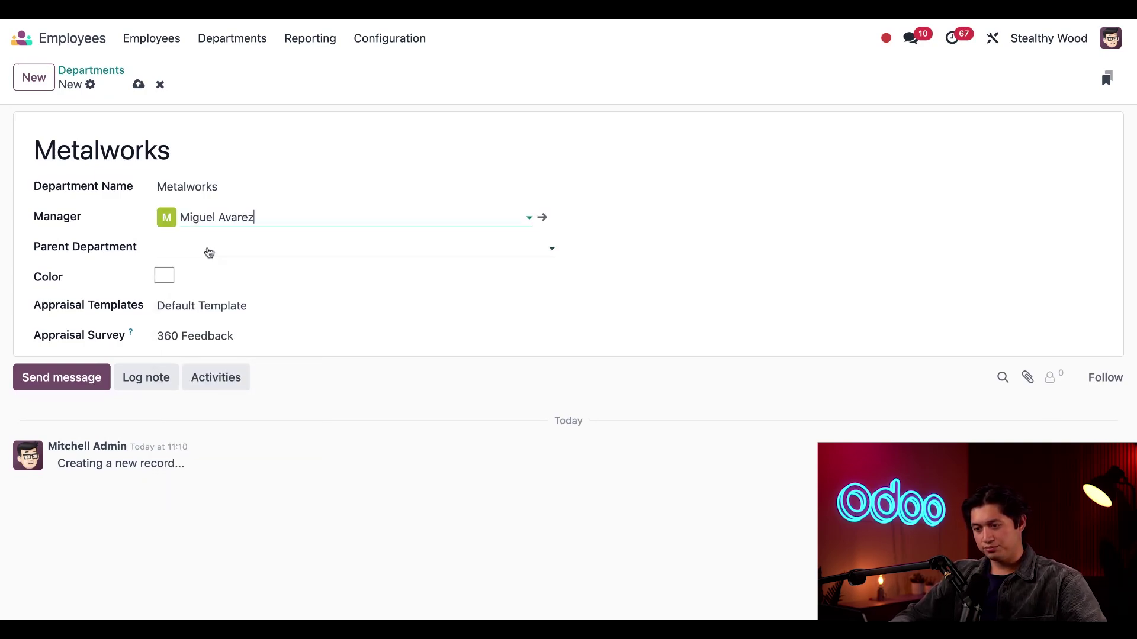
pyautogui.click(25, 232)
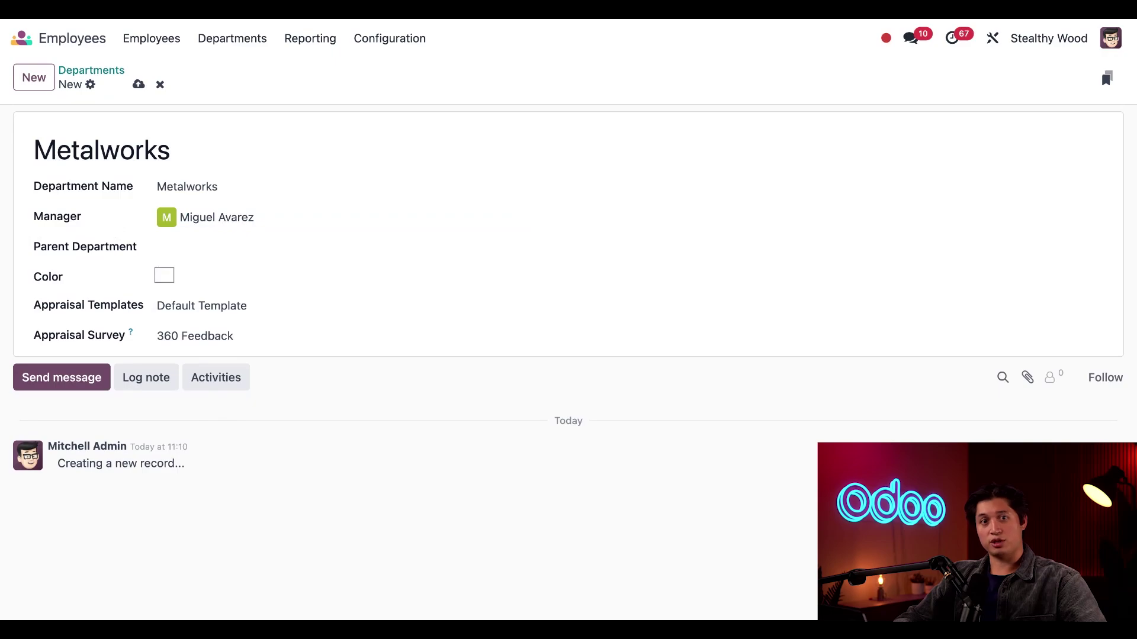
# Step: Set the Metalworks parent department to Executive Management / Manufacturing / Furniture Manufacturing and its color to yellow
pyautogui.click(283, 253)
pyautogui.write('furn')
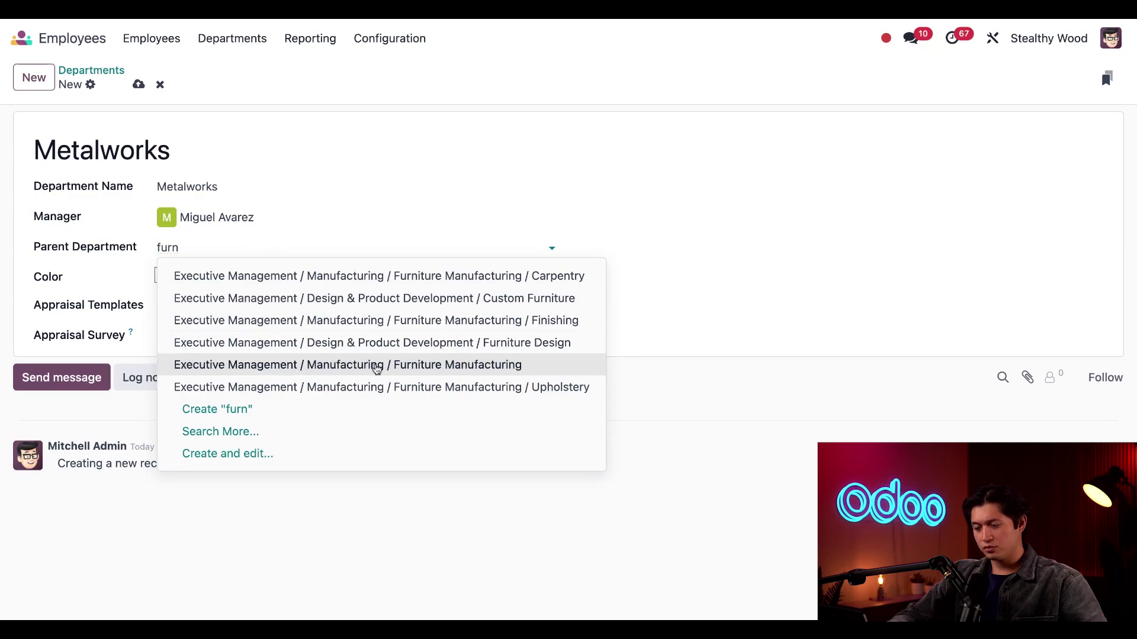
pyautogui.click(374, 364)
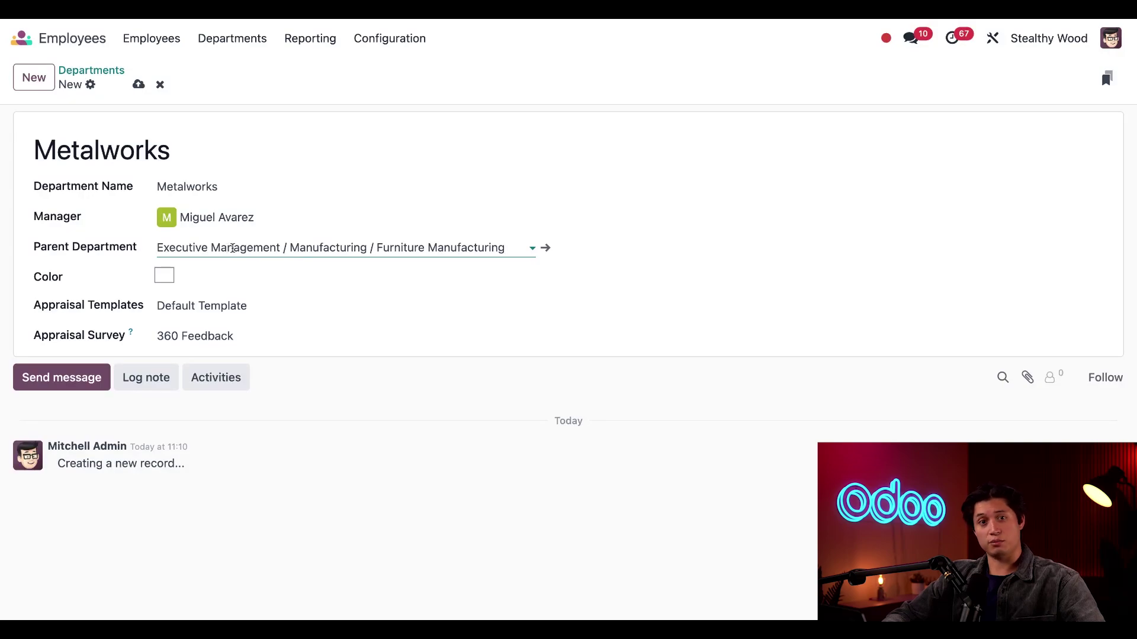
pyautogui.click(171, 278)
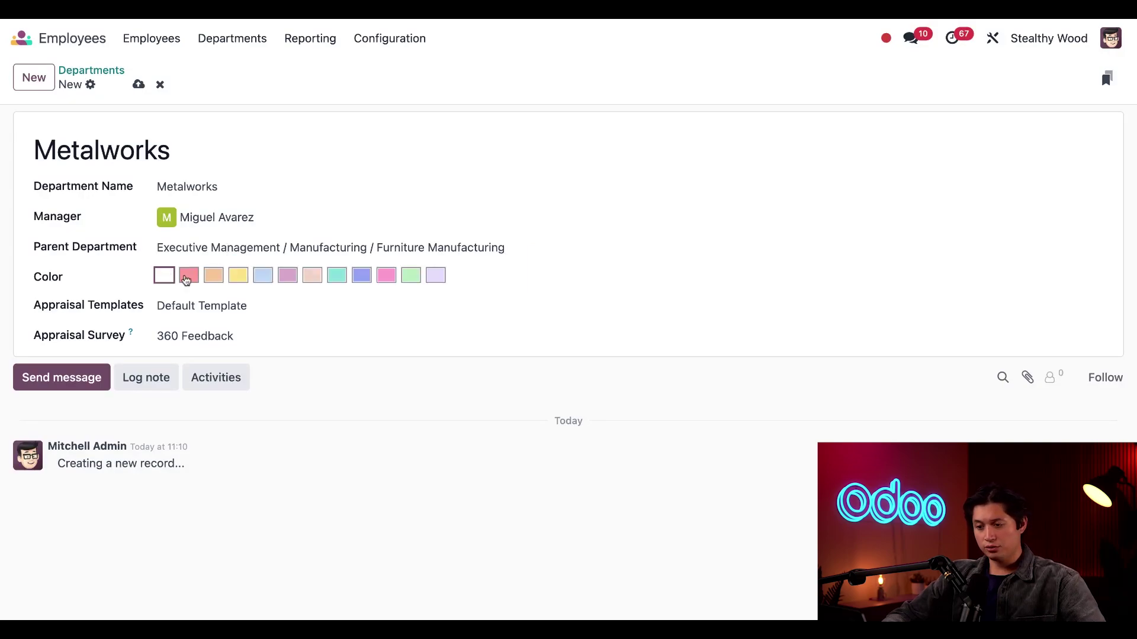
pyautogui.click(235, 284)
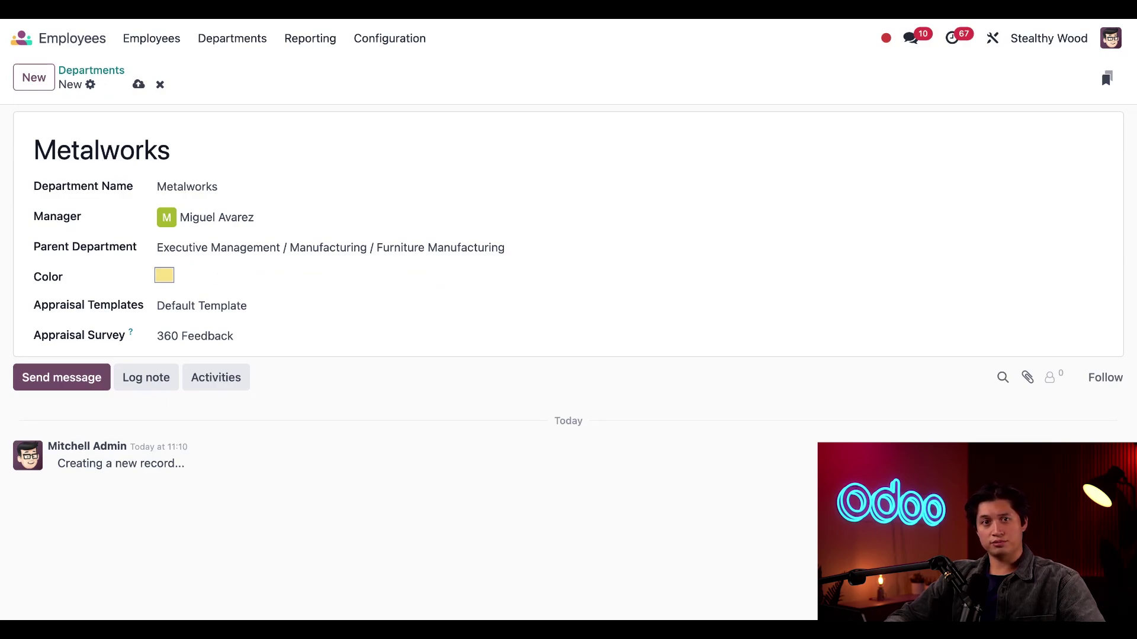
# Step: Set the department's appraisal template to Manufacturing Appraisal and save the Metalworks record
pyautogui.click(258, 312)
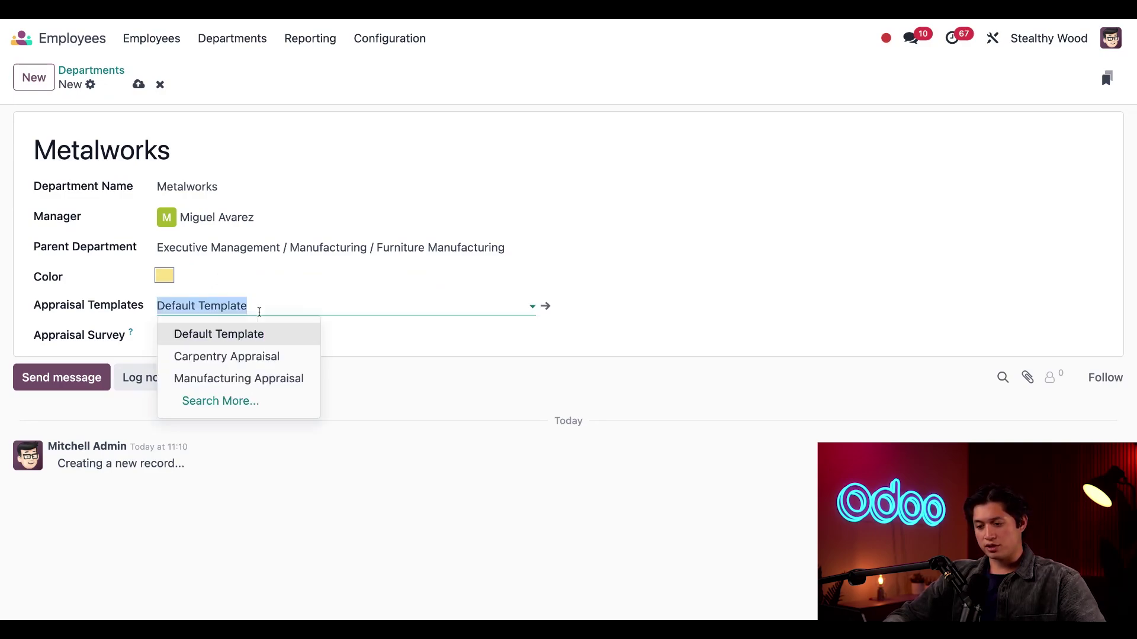
pyautogui.click(283, 382)
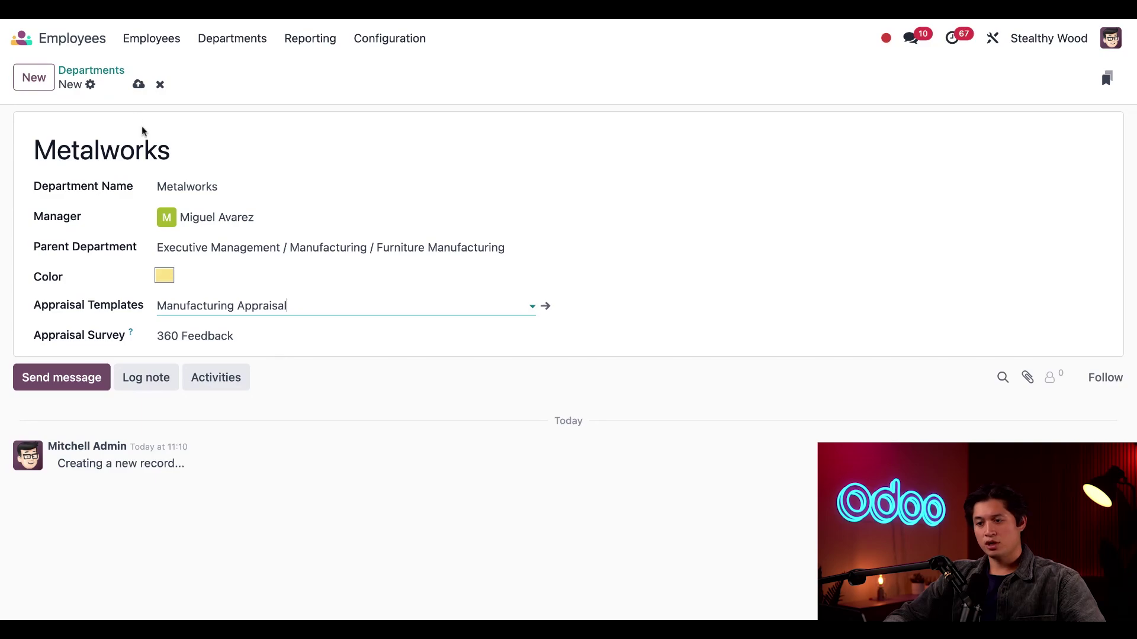
pyautogui.click(139, 85)
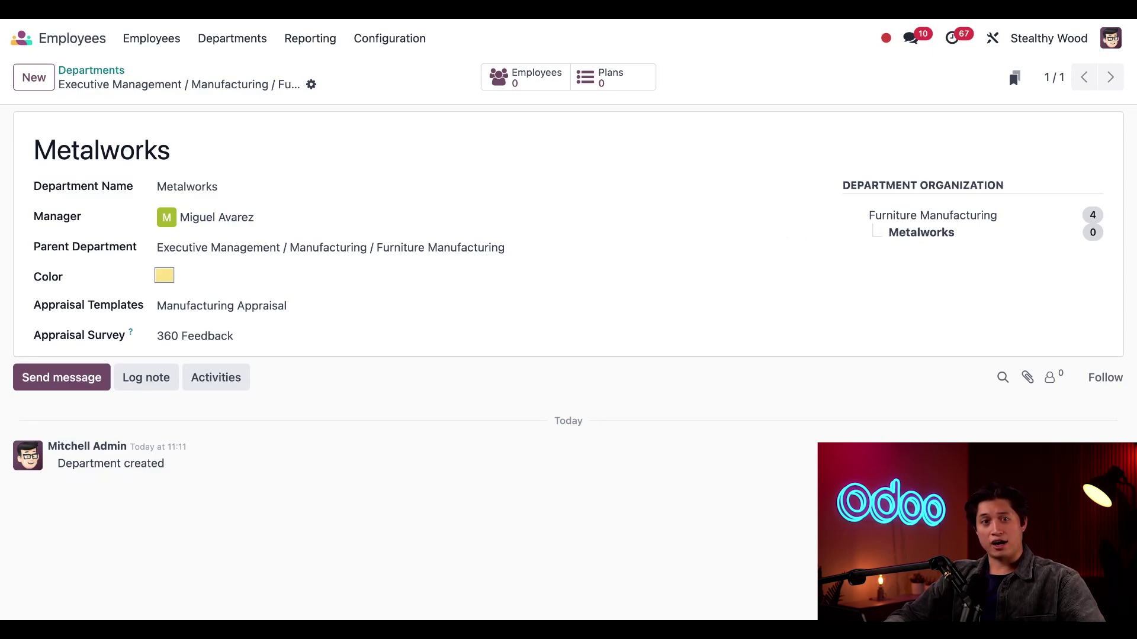
# Step: Return to the department hierarchy chart and unfold Manufacturing and its Furniture Manufacturing sub-department to view Metalworks
pyautogui.click(104, 74)
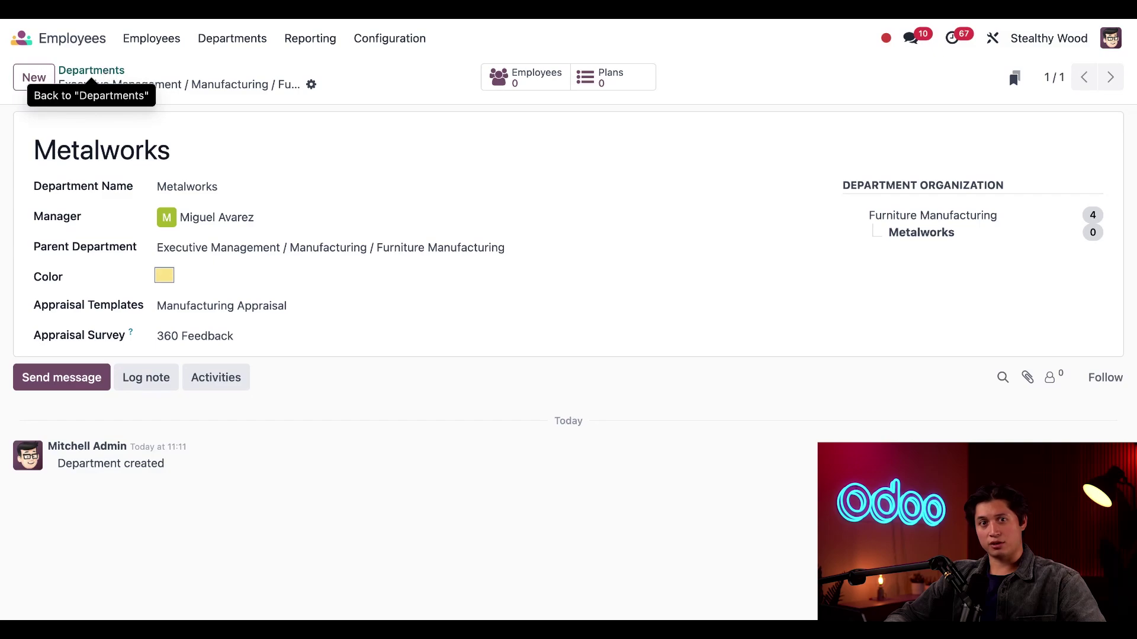
pyautogui.scroll(-2, 484, 378)
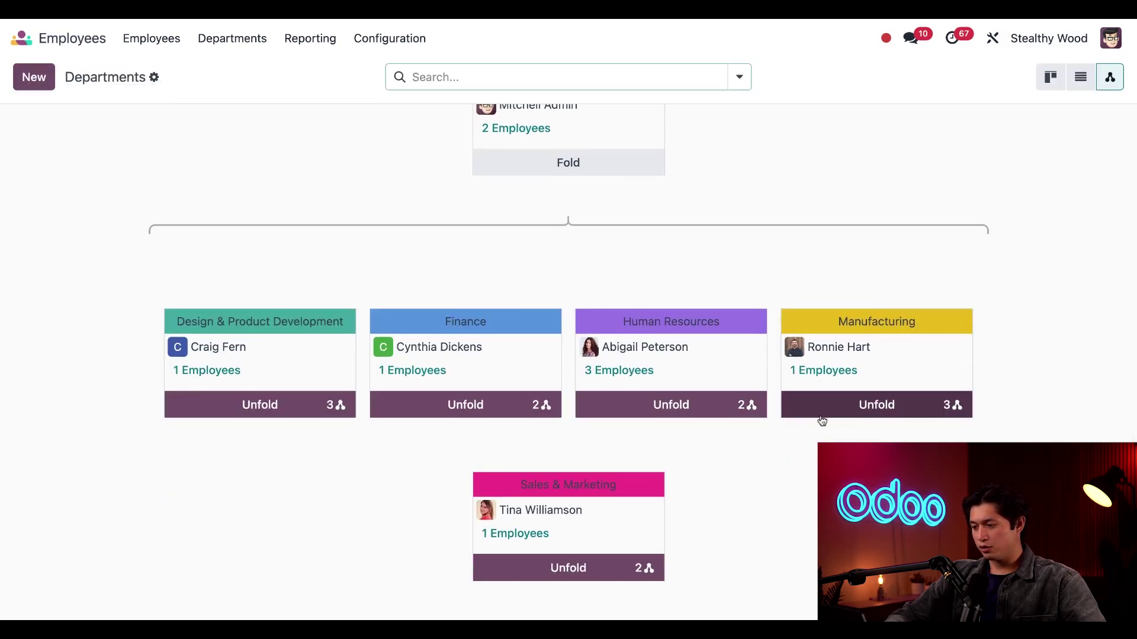
pyautogui.click(849, 408)
pyautogui.scroll(-4, 848, 410)
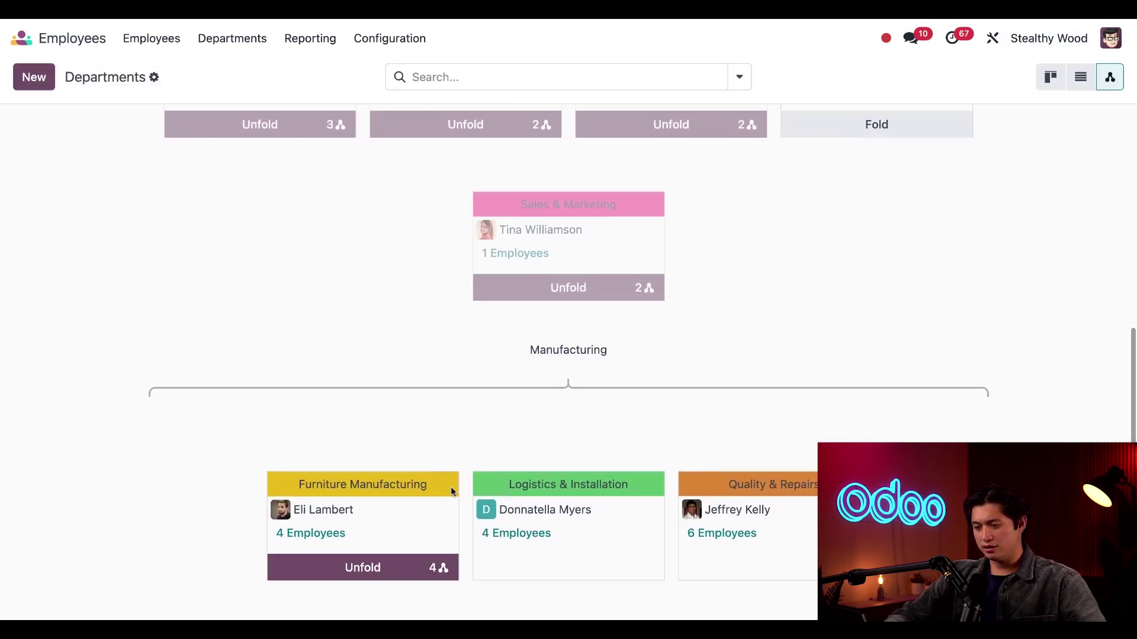
pyautogui.click(377, 569)
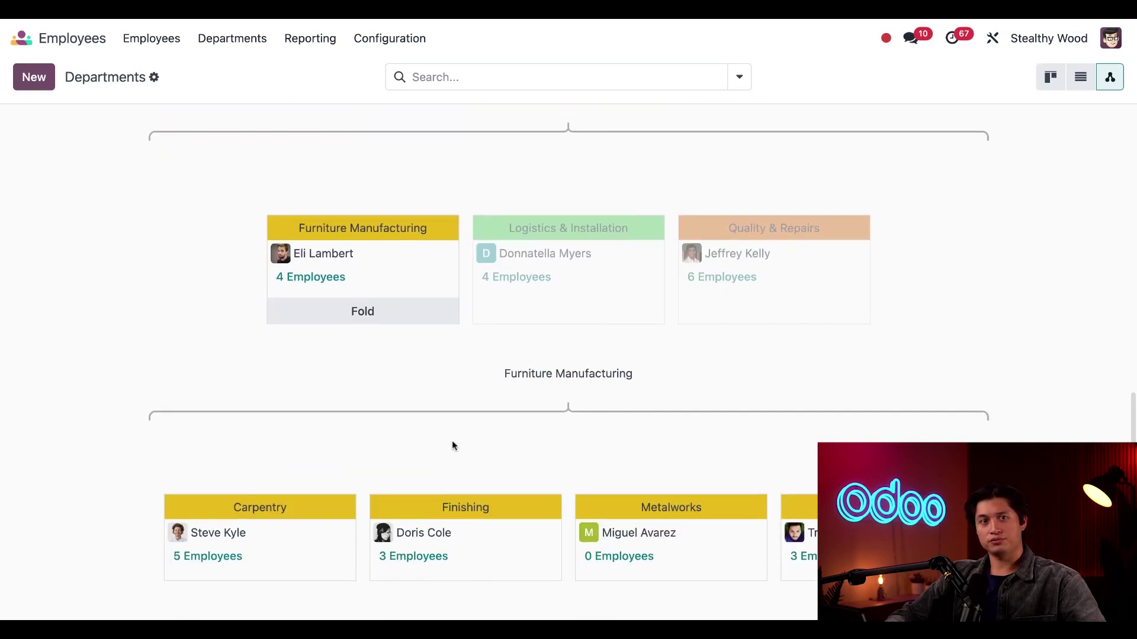